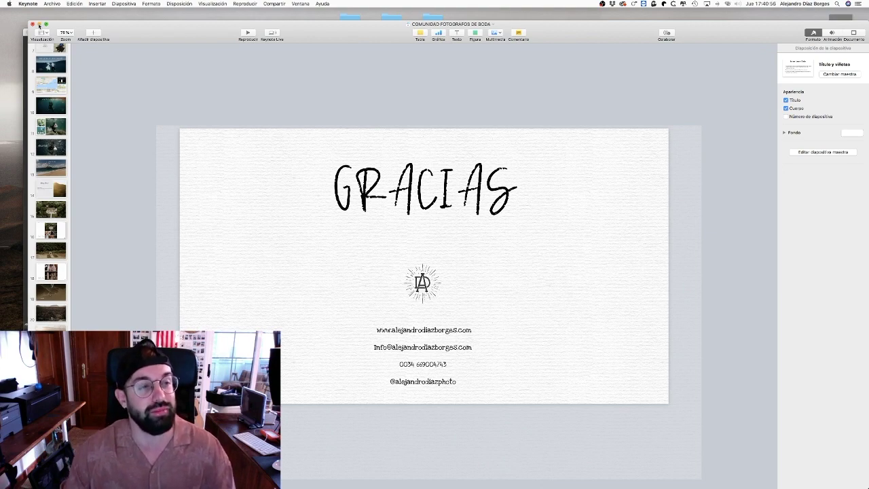
Minimize the Keynote presentation and close the Bluetooth preferences window behind it.
left_click(39, 24)
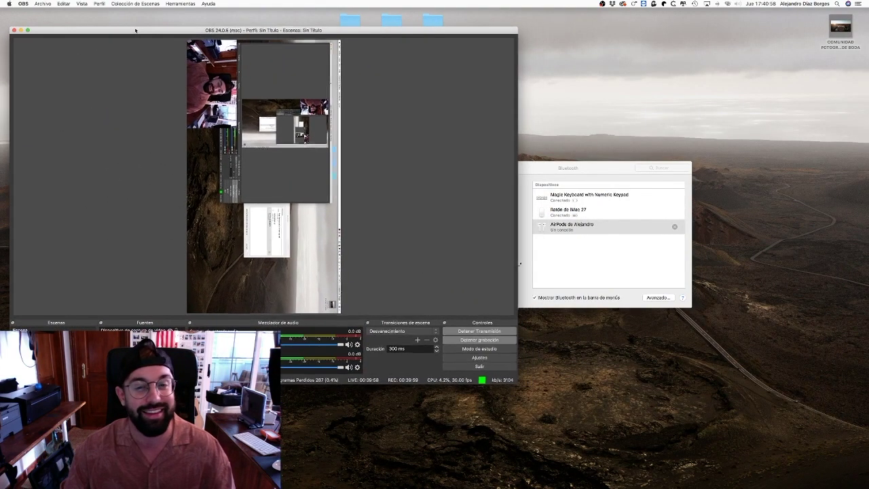
left_click(543, 168)
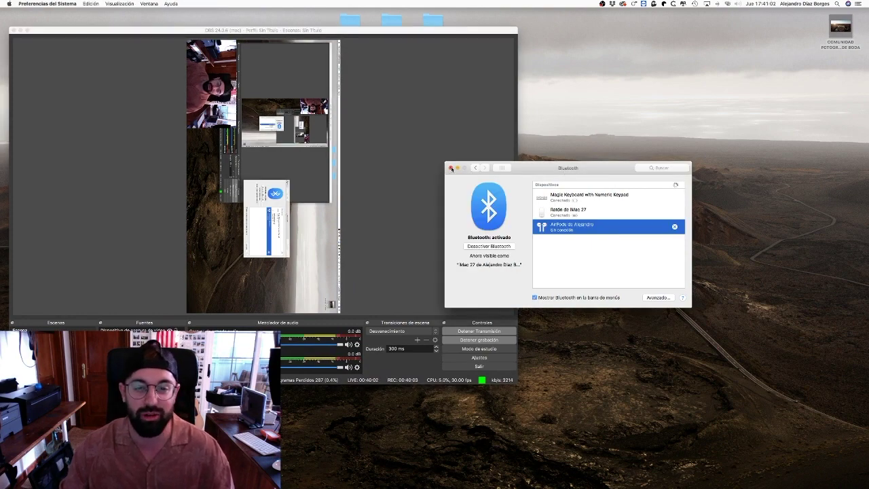
left_click(450, 169)
Move the OBS window away from the desktop folders and minimize it.
left_click_drag(291, 31, 508, 62)
left_click_drag(224, 57, 388, 158)
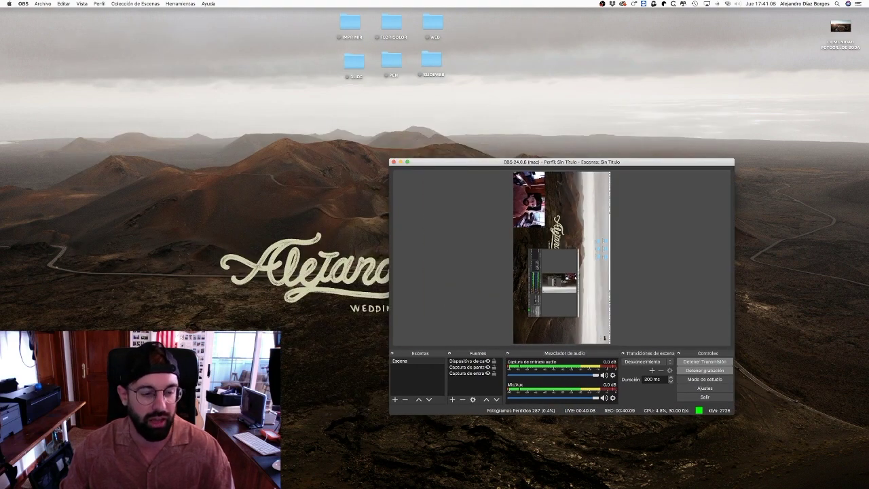
key("super+Tab")
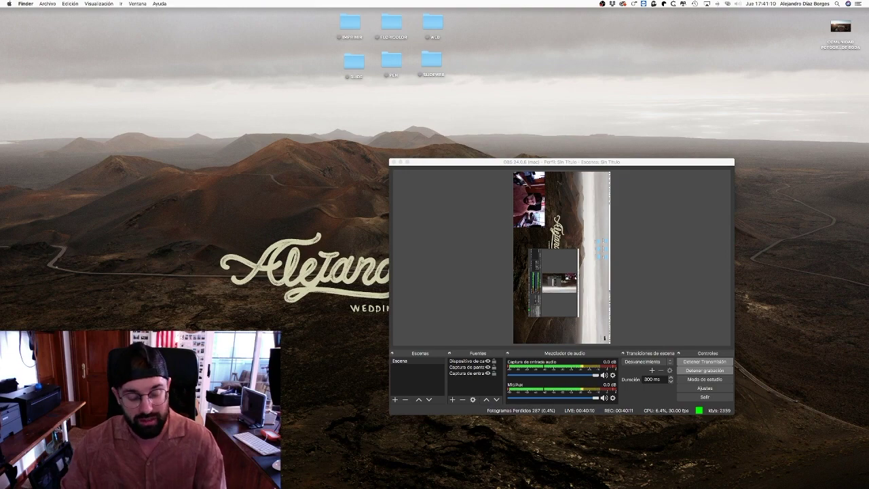
left_click(400, 162)
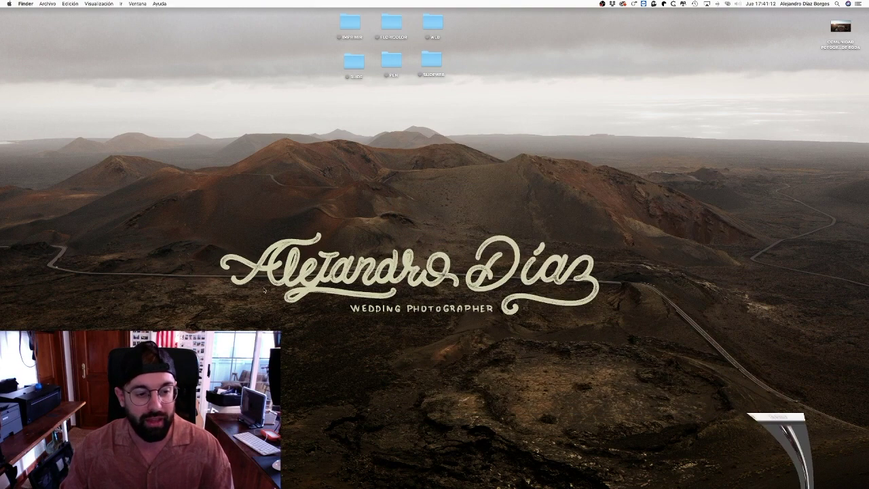
Open a Finder window on the CATALOGOS 2019 drive, show it as a list, and reposition and enlarge it.
key("super+n")
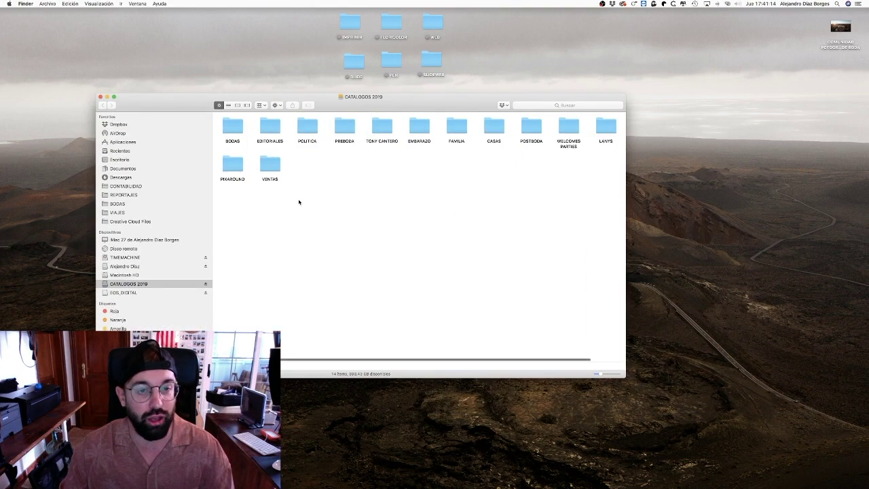
left_click(228, 105)
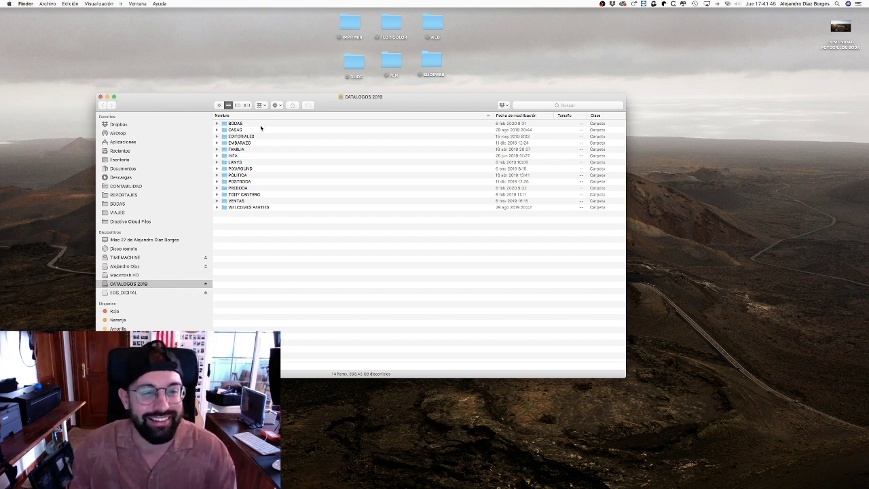
left_click_drag(369, 102, 374, 73)
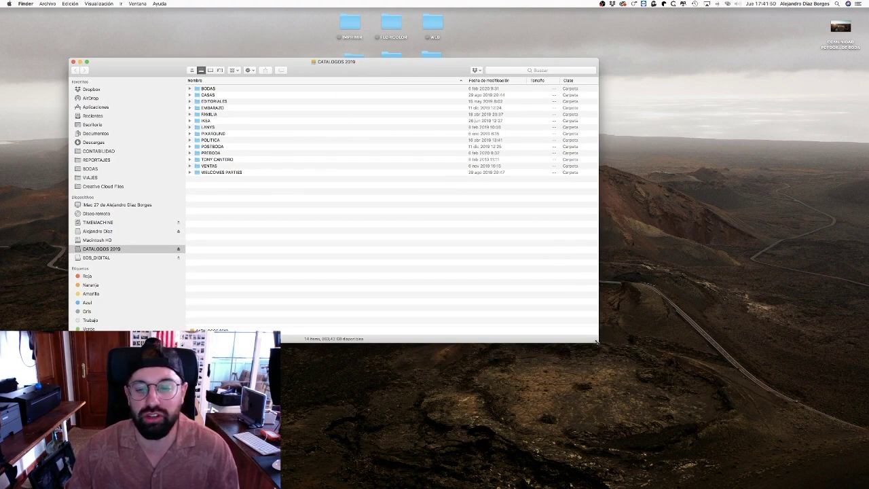
left_click_drag(598, 342, 653, 378)
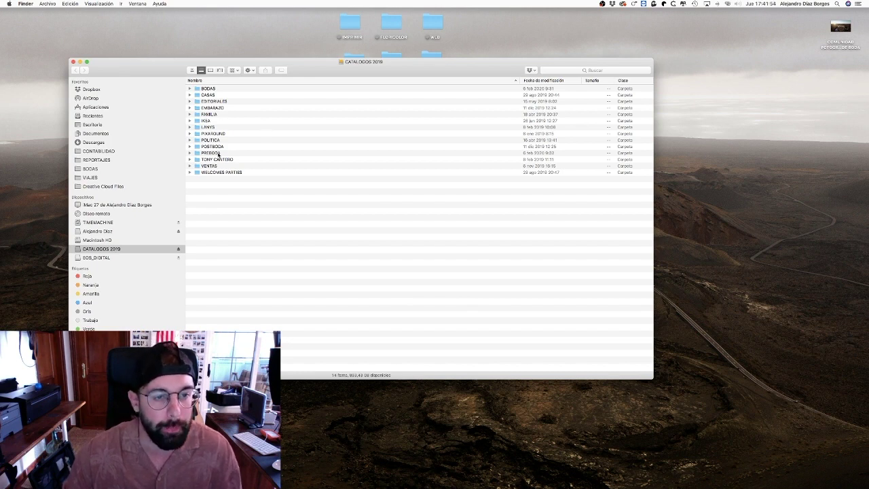
Open the Lightroom catalog from the PREBODA couple's folder that contains AGUA and MOTO, and upgrade it for Lightroom Classic.
left_click(218, 153)
double_click(217, 154)
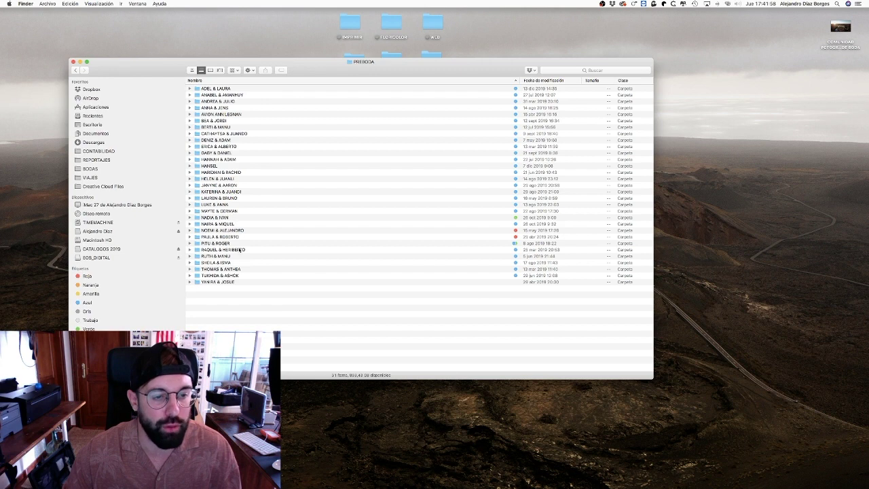
double_click(216, 256)
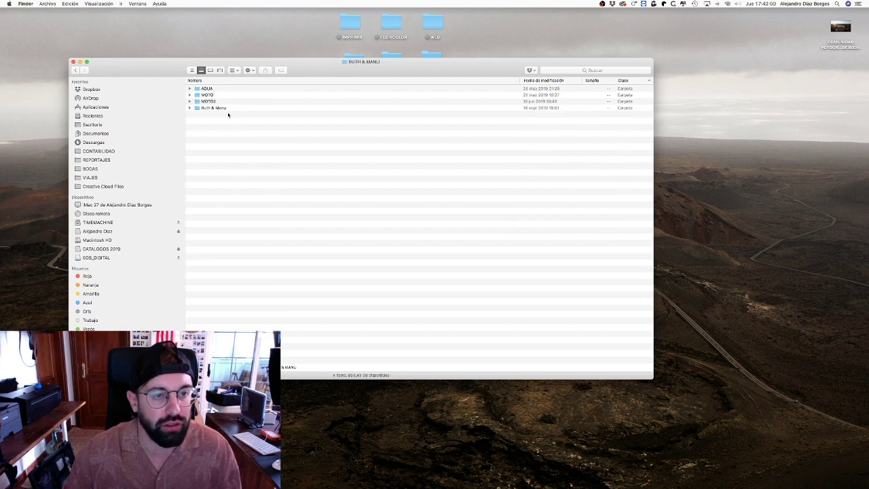
double_click(213, 110)
double_click(223, 101)
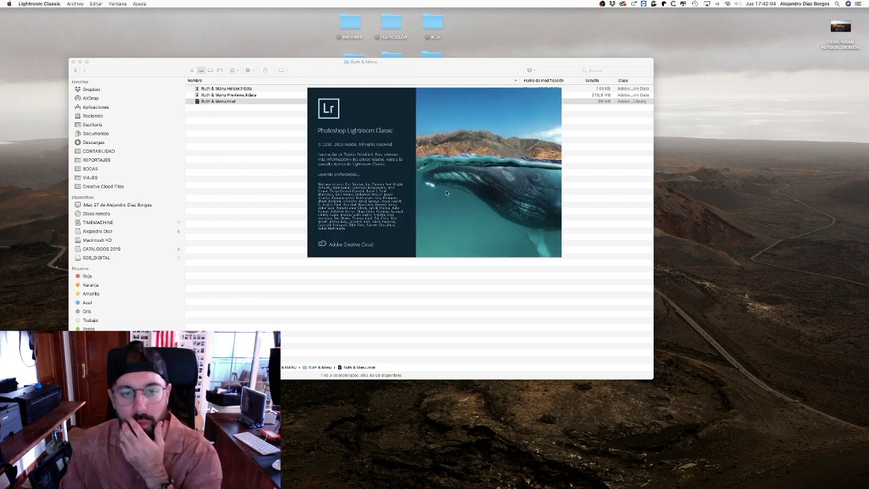
left_click(80, 62)
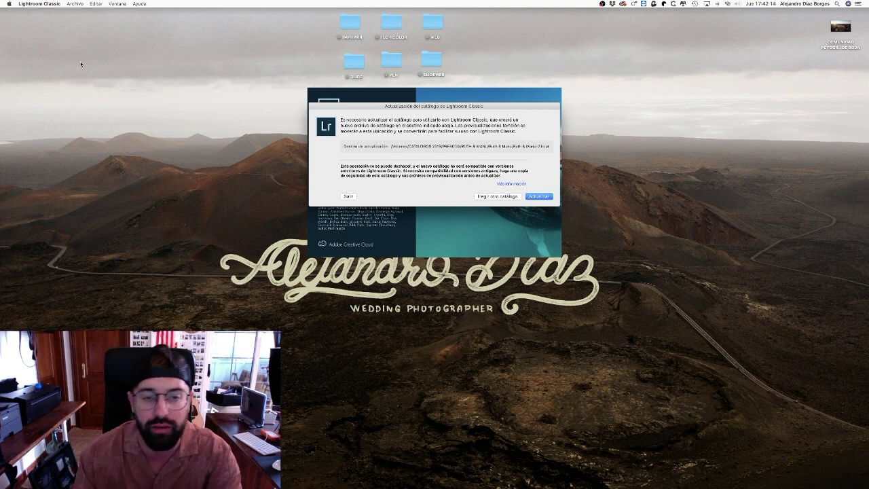
left_click(545, 199)
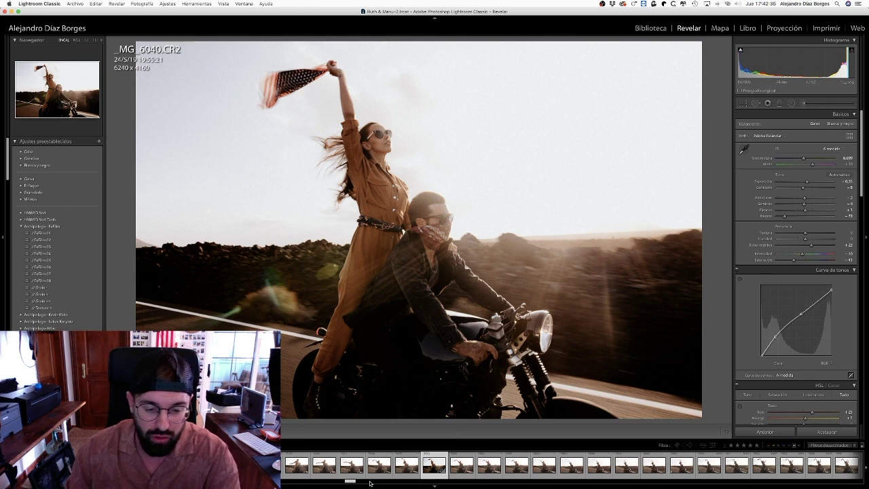
Locate the underwater photo _85A7822.CR2 in the filmstrip and compare its before and after versions side by side.
scroll(711, 456, "down", 3)
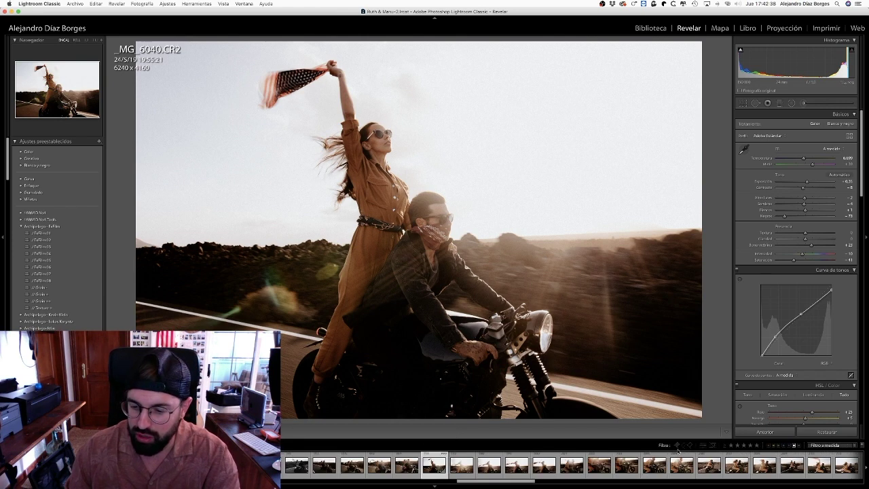
left_click_drag(476, 485, 849, 478)
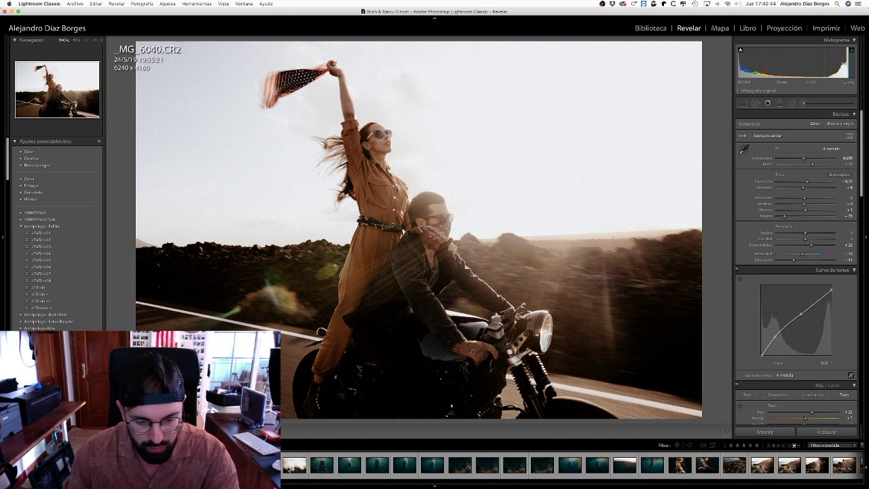
left_click(434, 467)
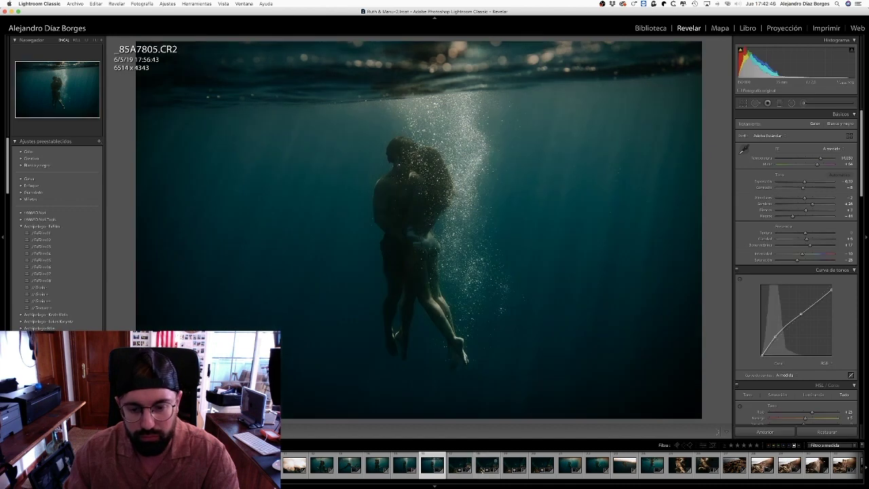
left_click(592, 460)
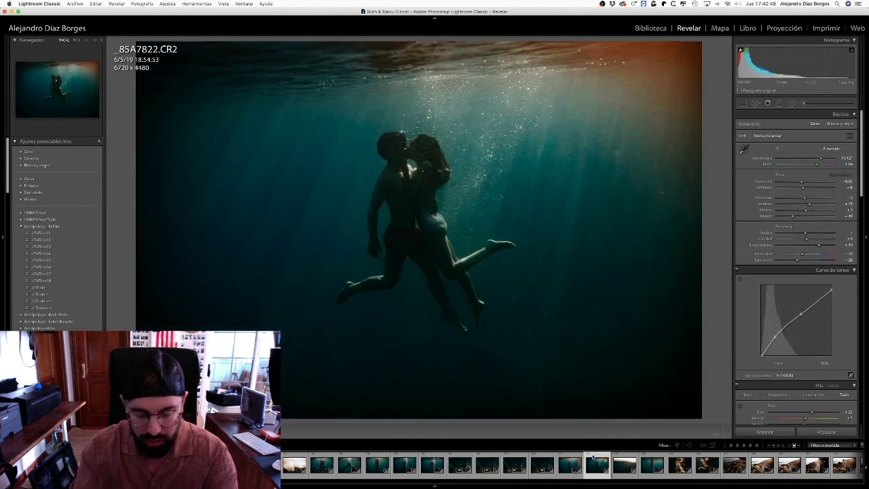
key("y")
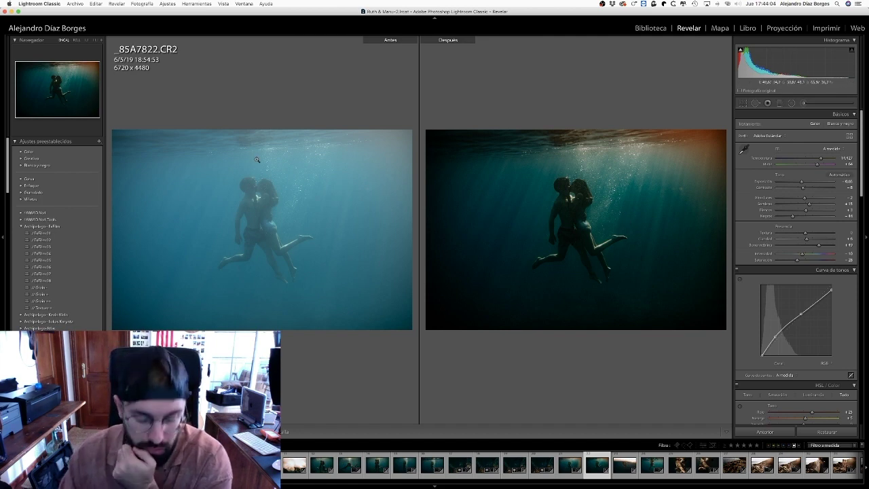
key("i")
key("i")
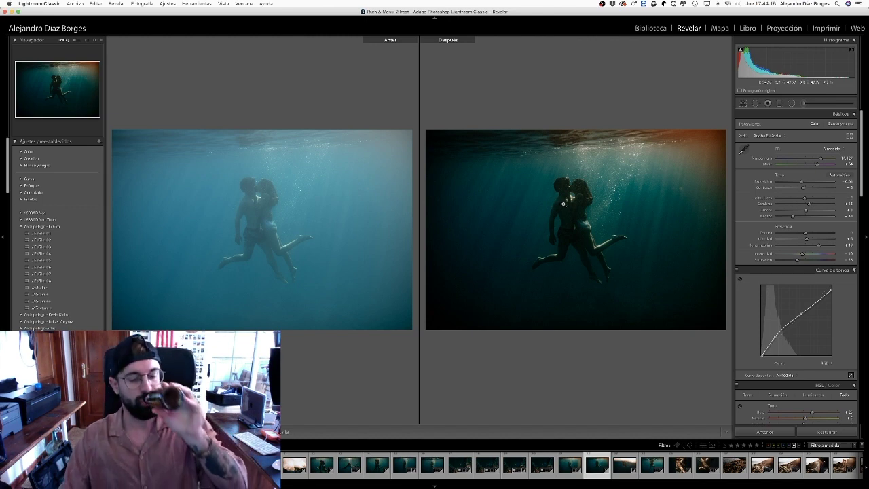
Compare before and after on the underwater photo just before _85A7805.CR2, and return to the single-photo view.
left_click(408, 464)
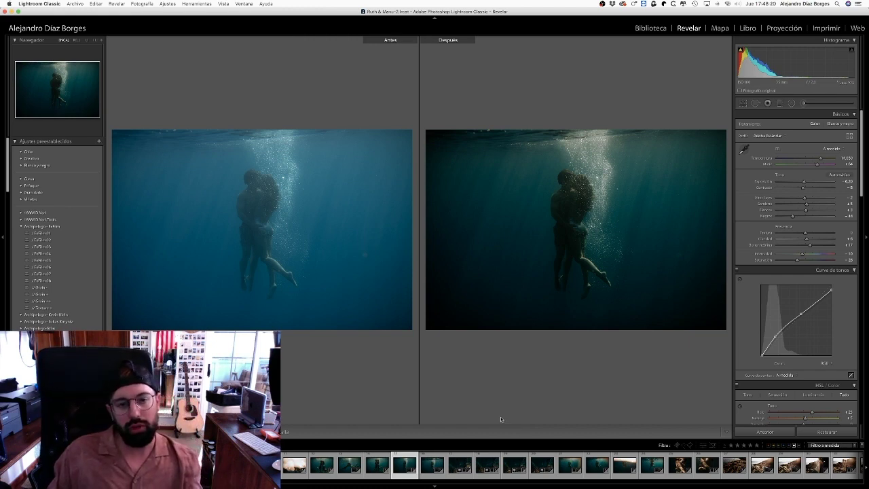
key("y")
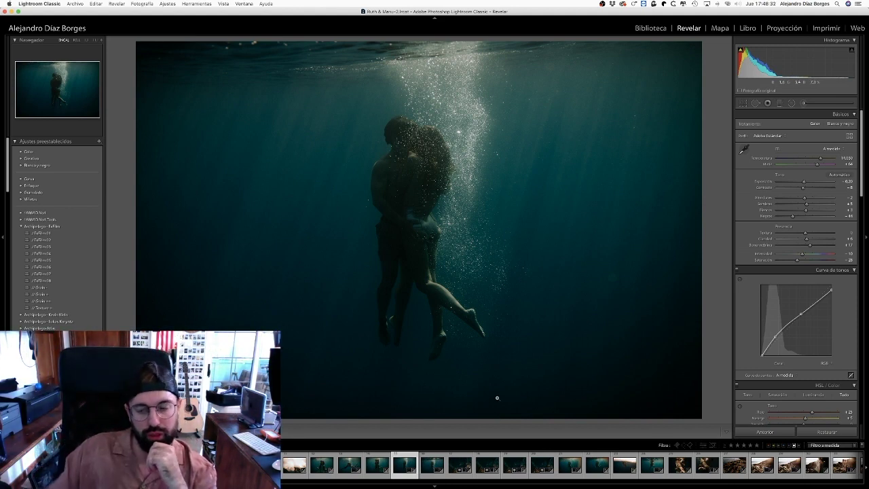
Clear Lightroom from view, switch to OBS and move its window next to the desktop folders.
mouse_move(2, 2)
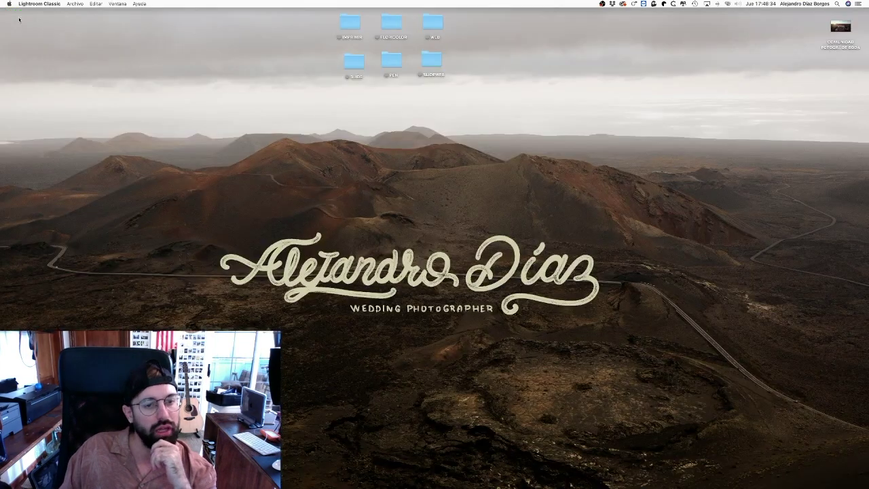
left_click(444, 184)
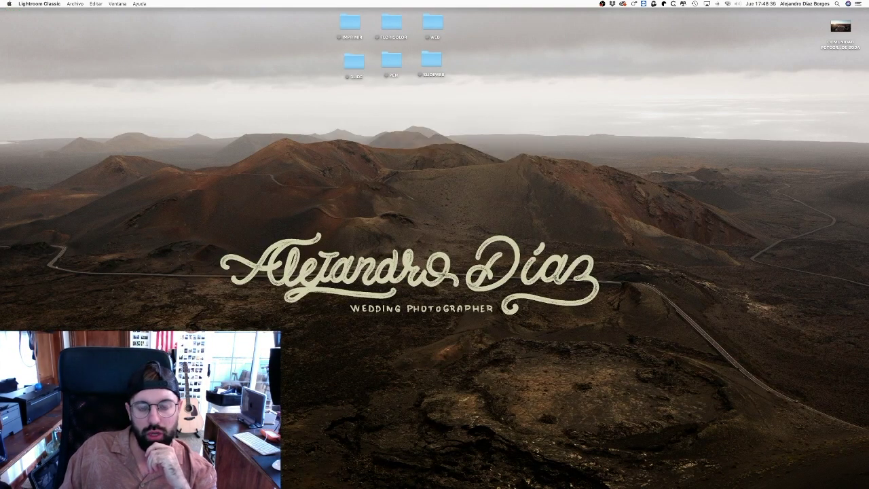
mouse_move(524, 468)
left_click(740, 467)
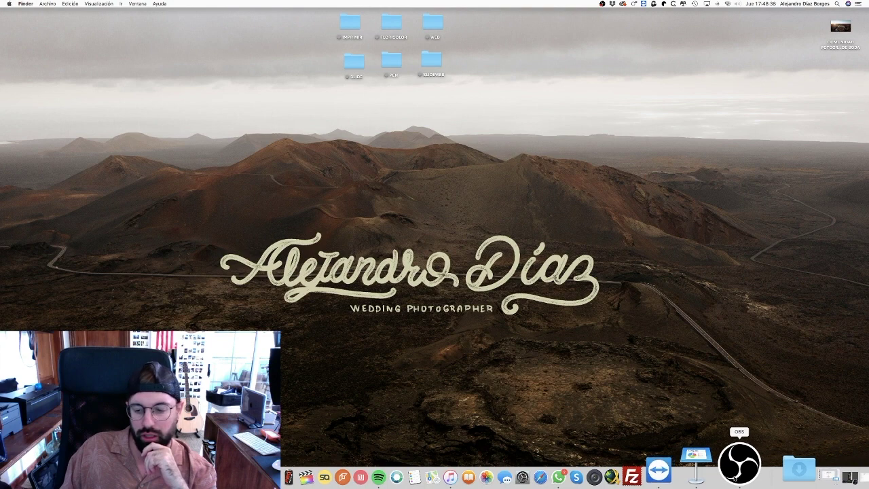
left_click_drag(572, 163, 298, 98)
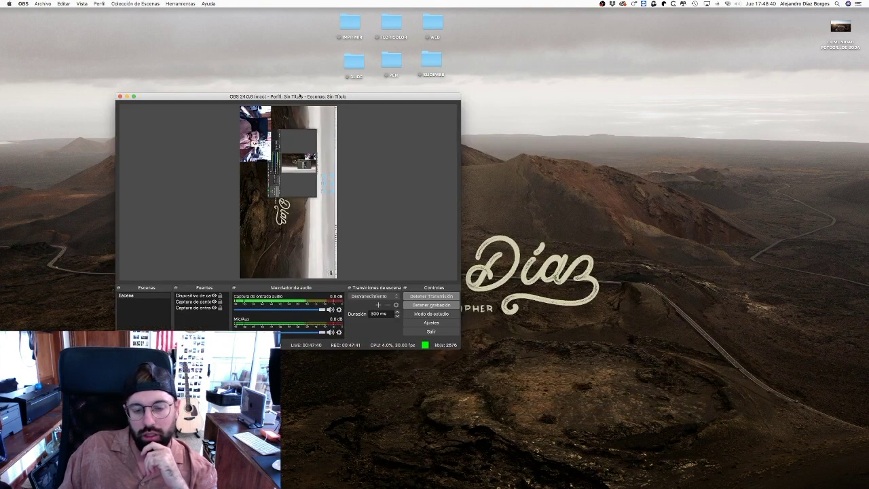